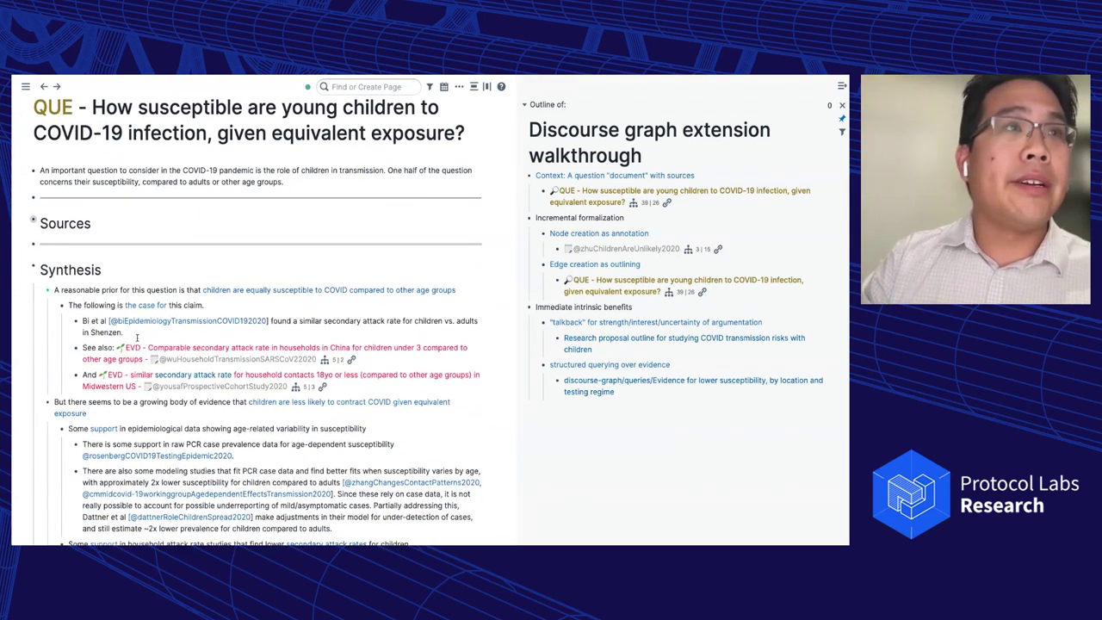
Step: Zoom the page in and open the EVD page on similar secondary attack rates among Midwestern US household contacts
{"action": "key", "text": "ctrl+plus"}
{"action": "key", "text": "ctrl+plus"}
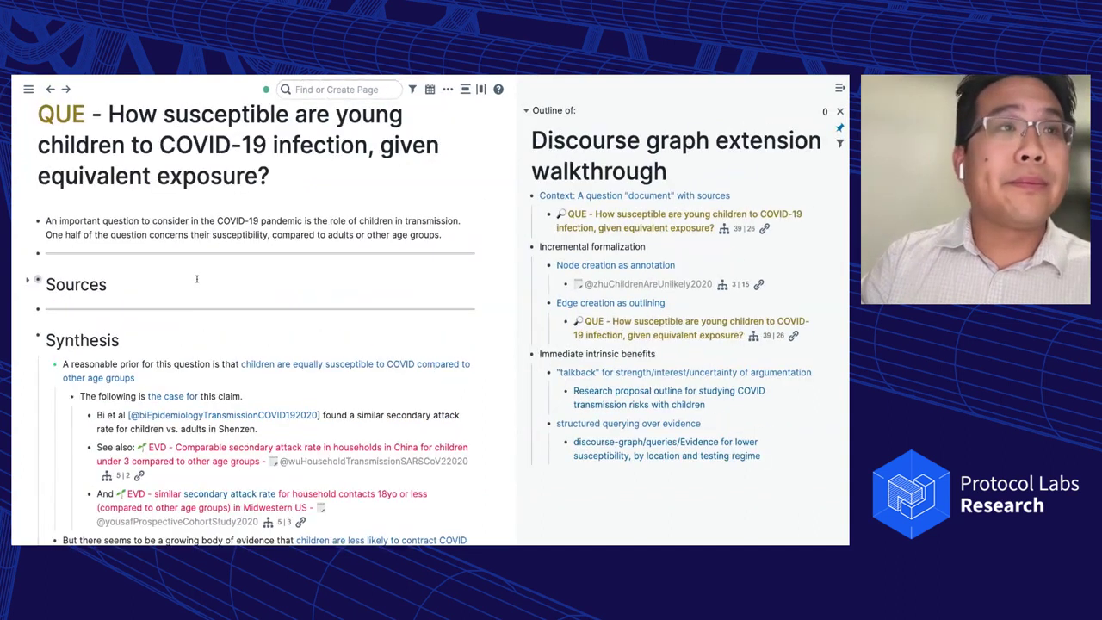
{"action": "scroll", "coordinate": [173, 274], "scroll_direction": "down", "scroll_amount": 3}
{"action": "mouse_move", "coordinate": [221, 274]}
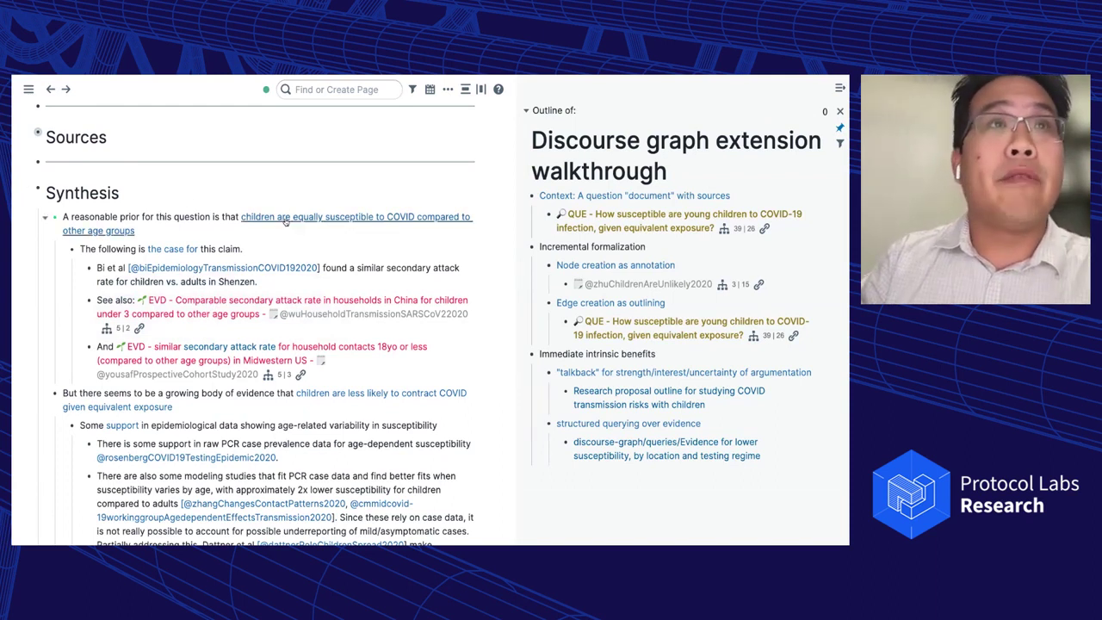
{"action": "mouse_move", "coordinate": [286, 221]}
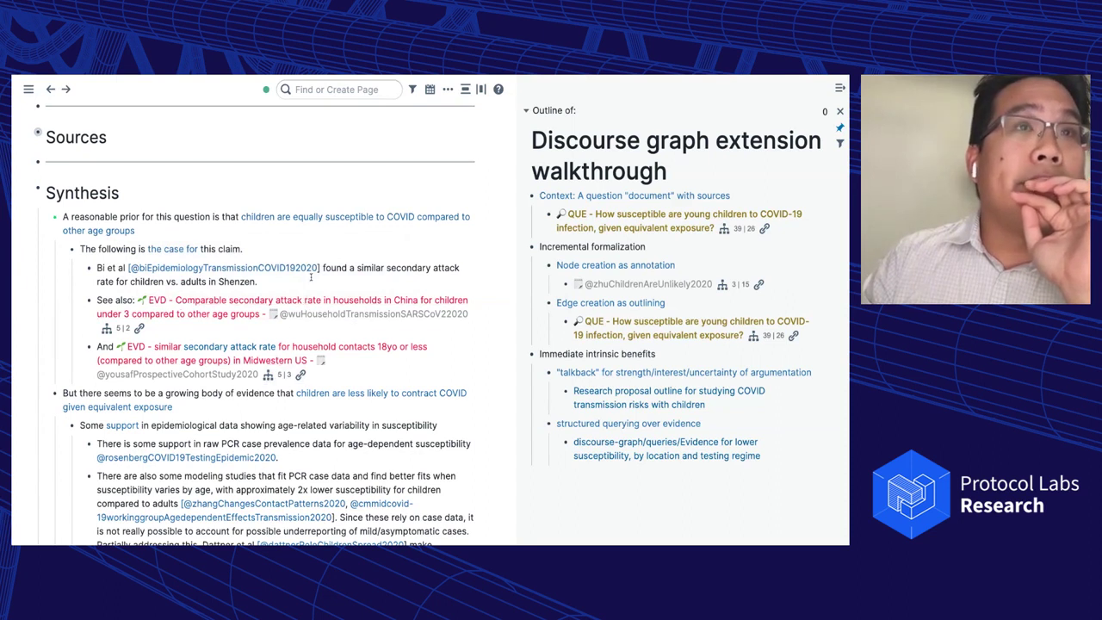
{"action": "mouse_move", "coordinate": [305, 274]}
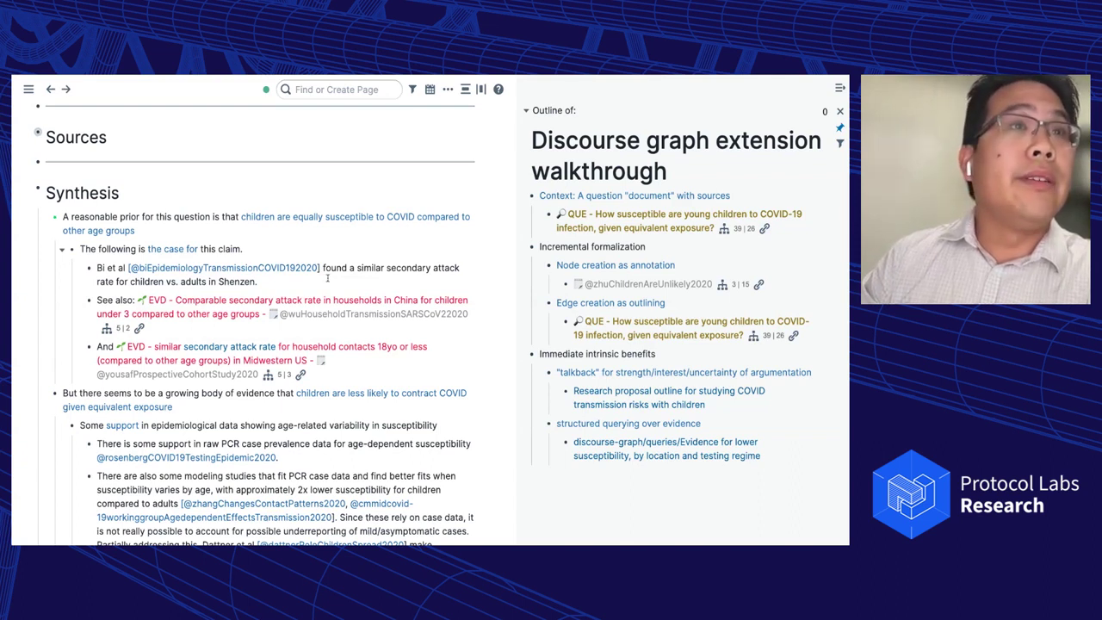
{"action": "left_click", "coordinate": [366, 349]}
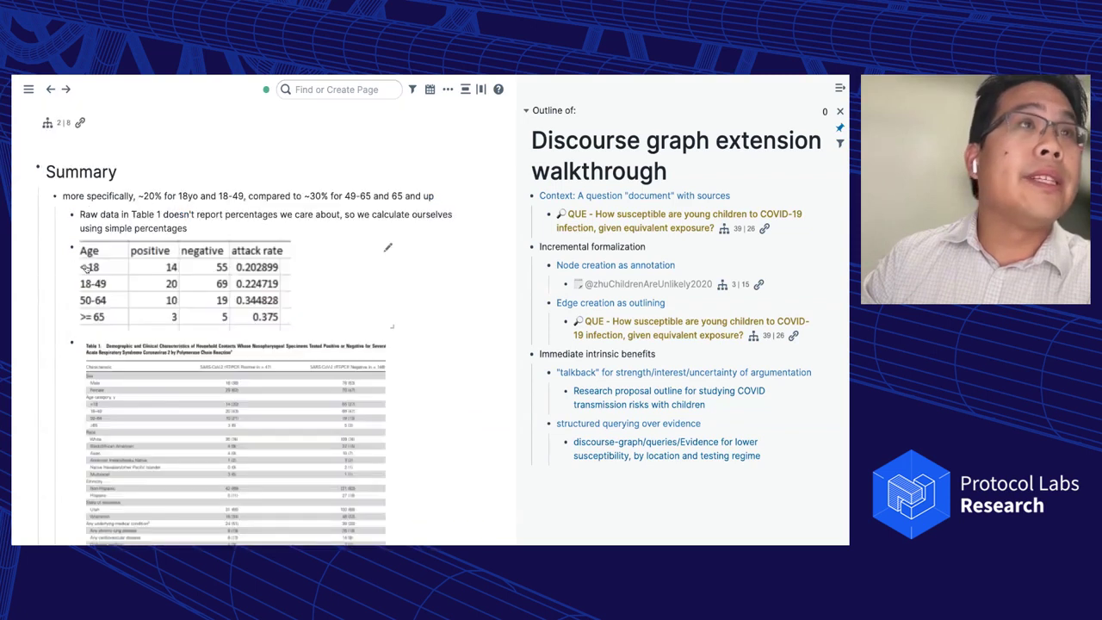
Step: Expand the EVD page's Discourse Context and show the claims it Supports
{"action": "scroll", "coordinate": [34, 250], "scroll_direction": "up", "scroll_amount": 2}
{"action": "scroll", "coordinate": [24, 233], "scroll_direction": "down", "scroll_amount": 2}
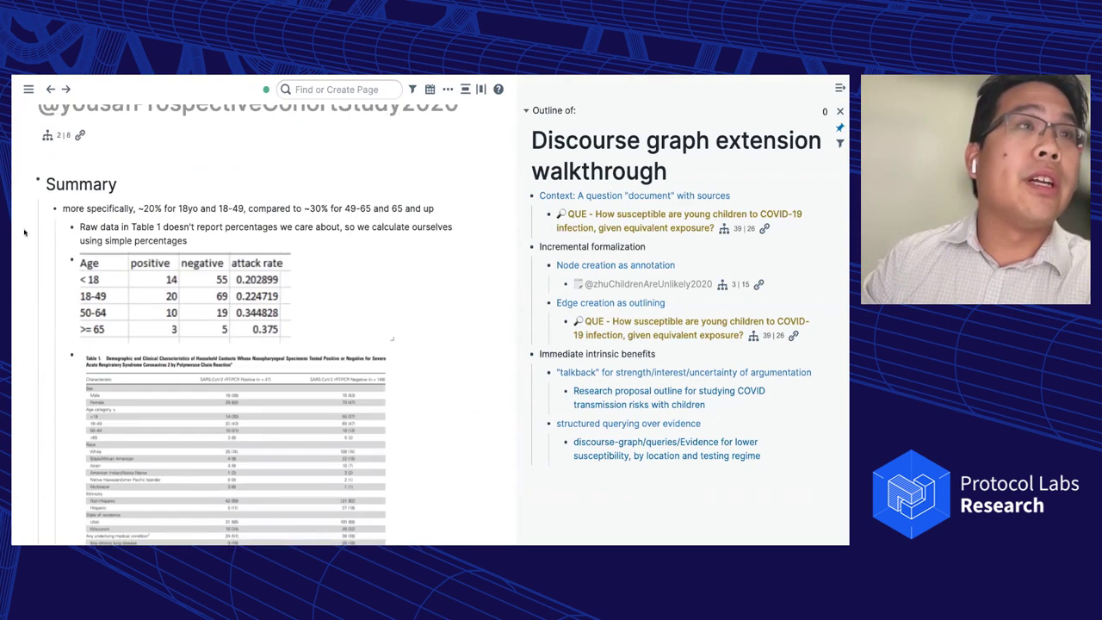
{"action": "scroll", "coordinate": [30, 238], "scroll_direction": "down", "scroll_amount": 10}
{"action": "scroll", "coordinate": [33, 241], "scroll_direction": "down", "scroll_amount": 8}
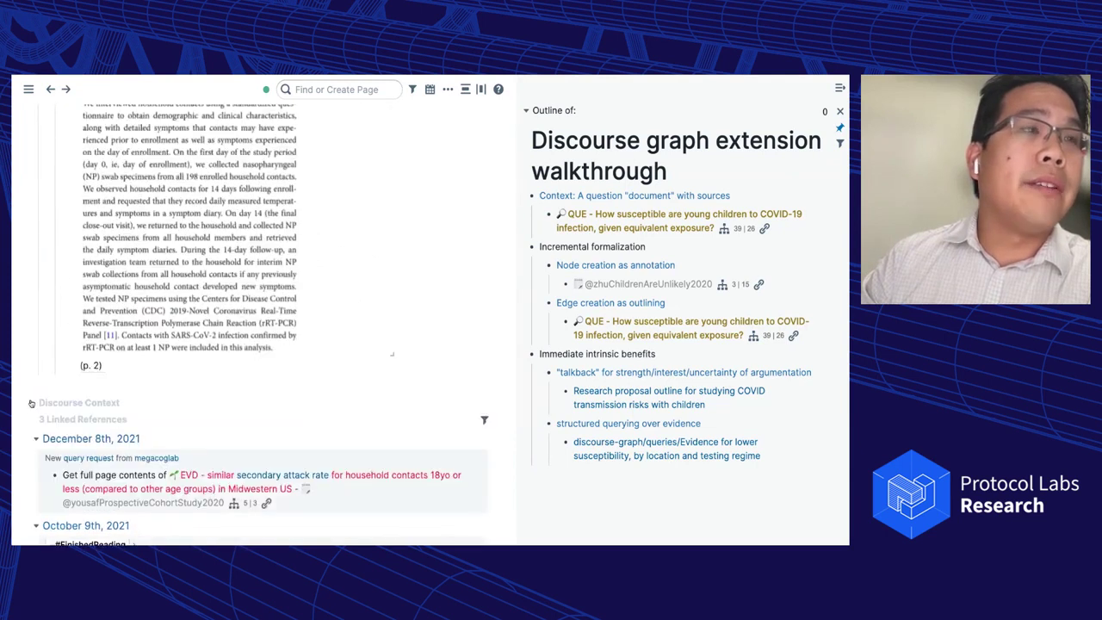
{"action": "left_click", "coordinate": [31, 403]}
{"action": "scroll", "coordinate": [35, 379], "scroll_direction": "down", "scroll_amount": 3}
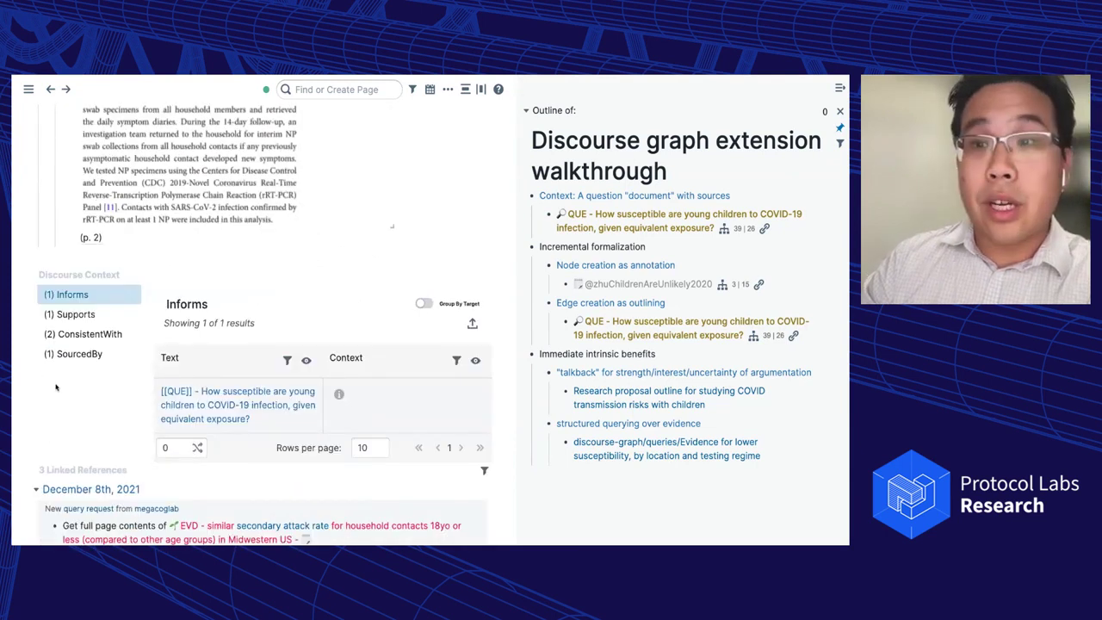
{"action": "left_click", "coordinate": [81, 315]}
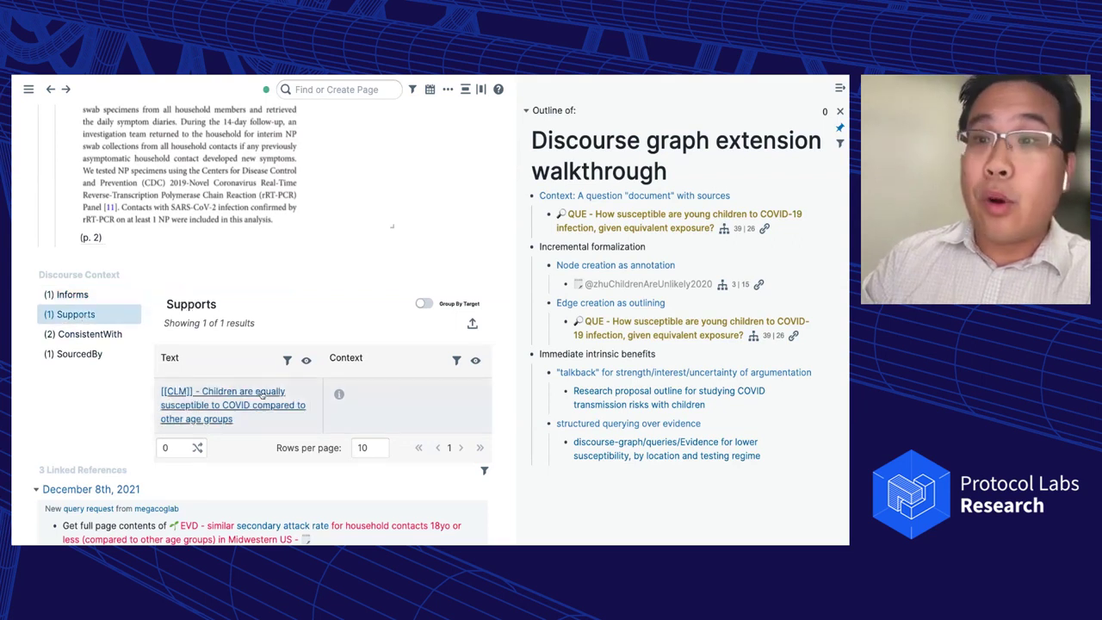
Step: Reveal the source note linking this evidence to the children-equally-susceptible claim
{"action": "left_click", "coordinate": [338, 396]}
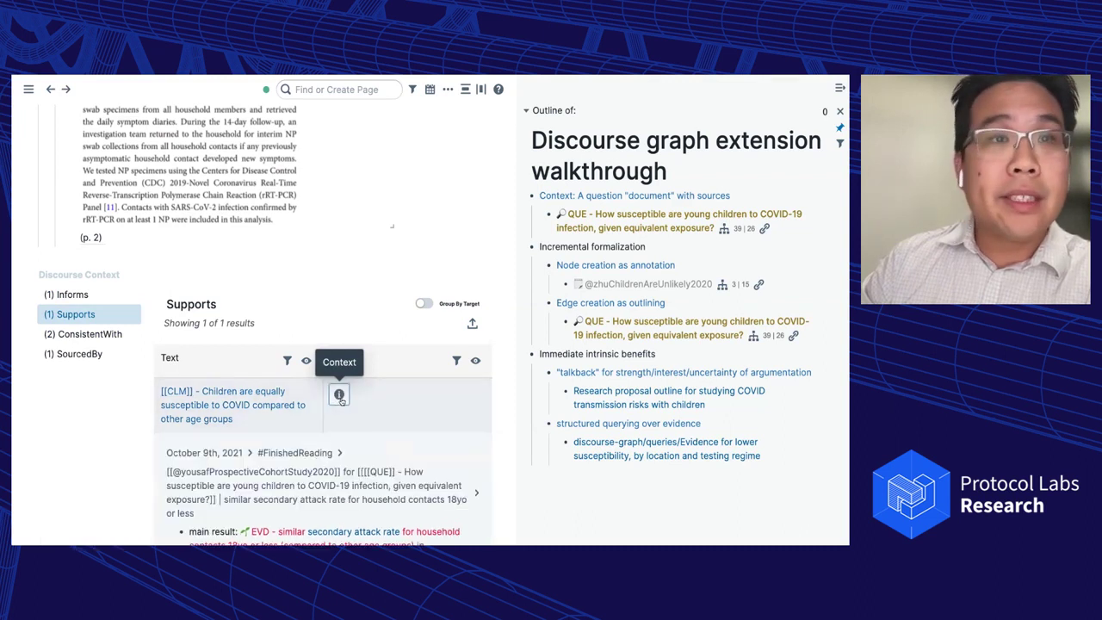
{"action": "scroll", "coordinate": [340, 403], "scroll_direction": "down", "scroll_amount": 2}
{"action": "scroll", "coordinate": [342, 410], "scroll_direction": "down", "scroll_amount": 1}
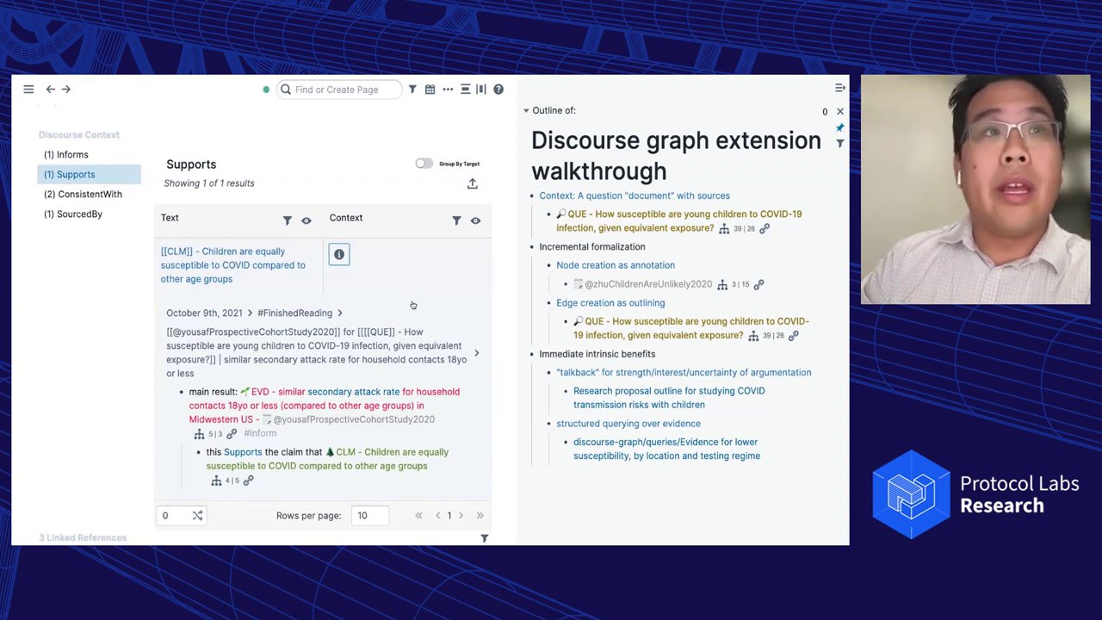
{"action": "scroll", "coordinate": [413, 306], "scroll_direction": "up", "scroll_amount": 2}
{"action": "scroll", "coordinate": [405, 314], "scroll_direction": "up", "scroll_amount": 5}
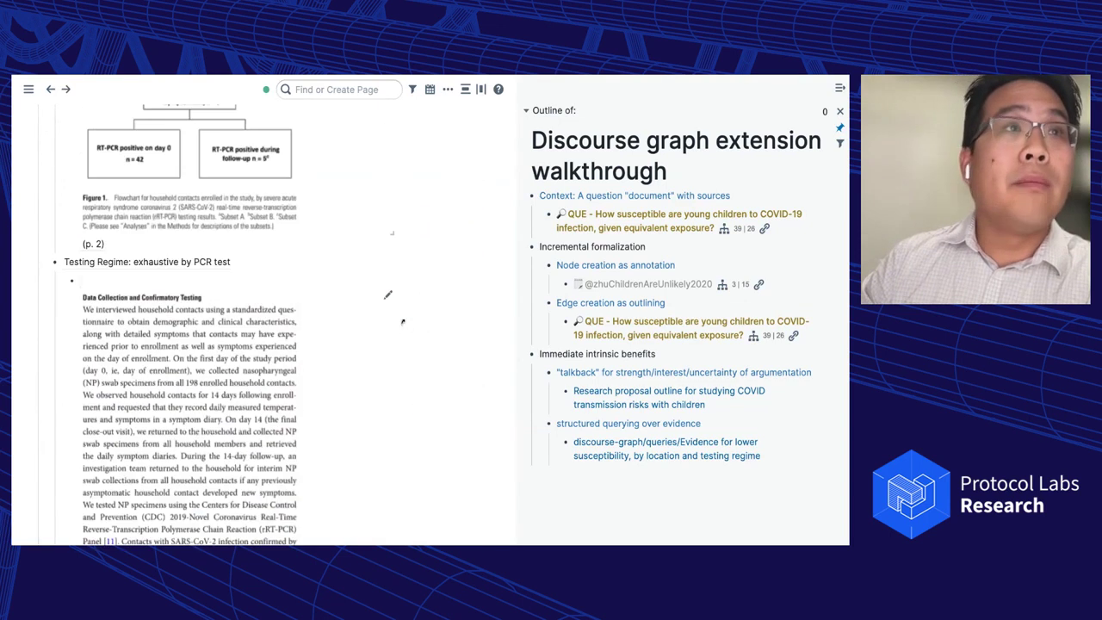
{"action": "scroll", "coordinate": [352, 331], "scroll_direction": "up", "scroll_amount": 5}
{"action": "scroll", "coordinate": [355, 333], "scroll_direction": "down", "scroll_amount": 10}
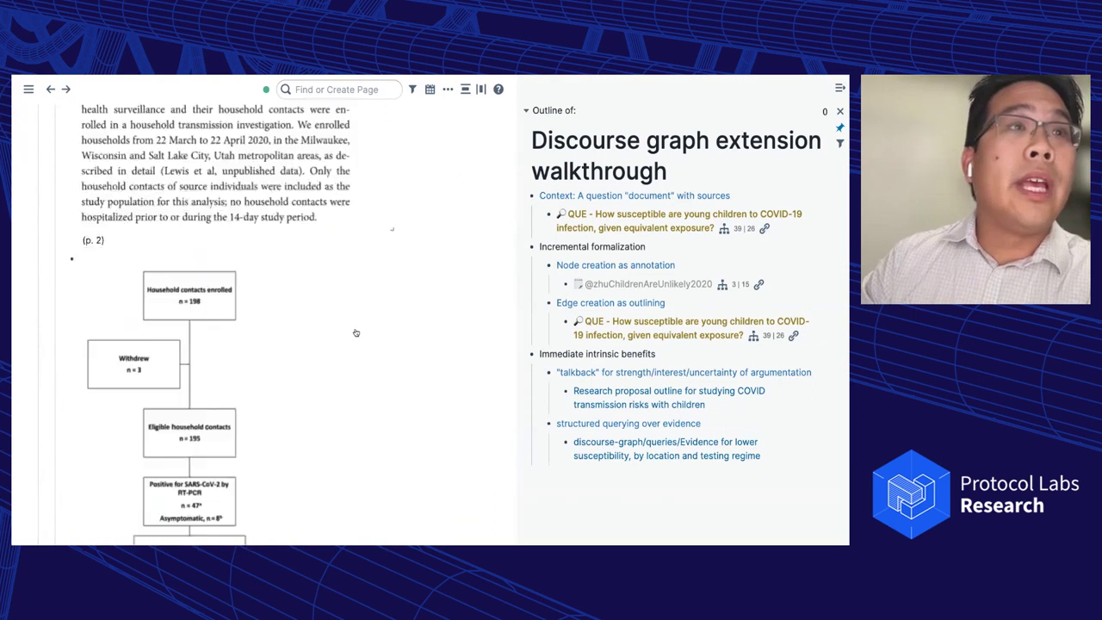
{"action": "scroll", "coordinate": [356, 335], "scroll_direction": "down", "scroll_amount": 3}
{"action": "scroll", "coordinate": [258, 361], "scroll_direction": "up", "scroll_amount": 2}
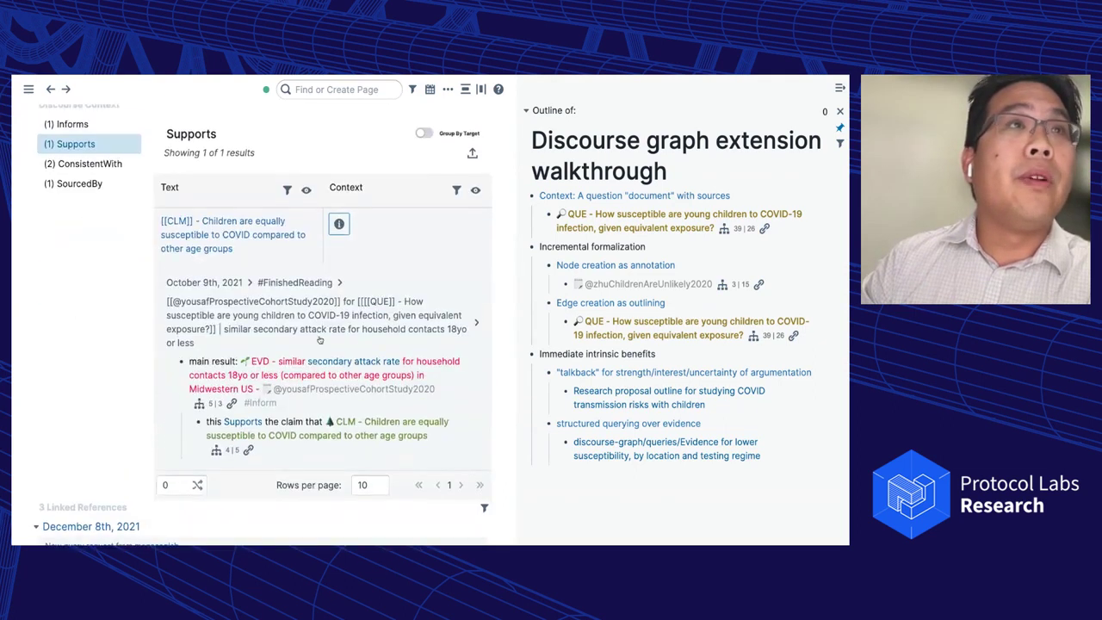
Step: Open the CLM page on children's equal COVID susceptibility and list its three Supported By EVD items
{"action": "left_click", "coordinate": [251, 367]}
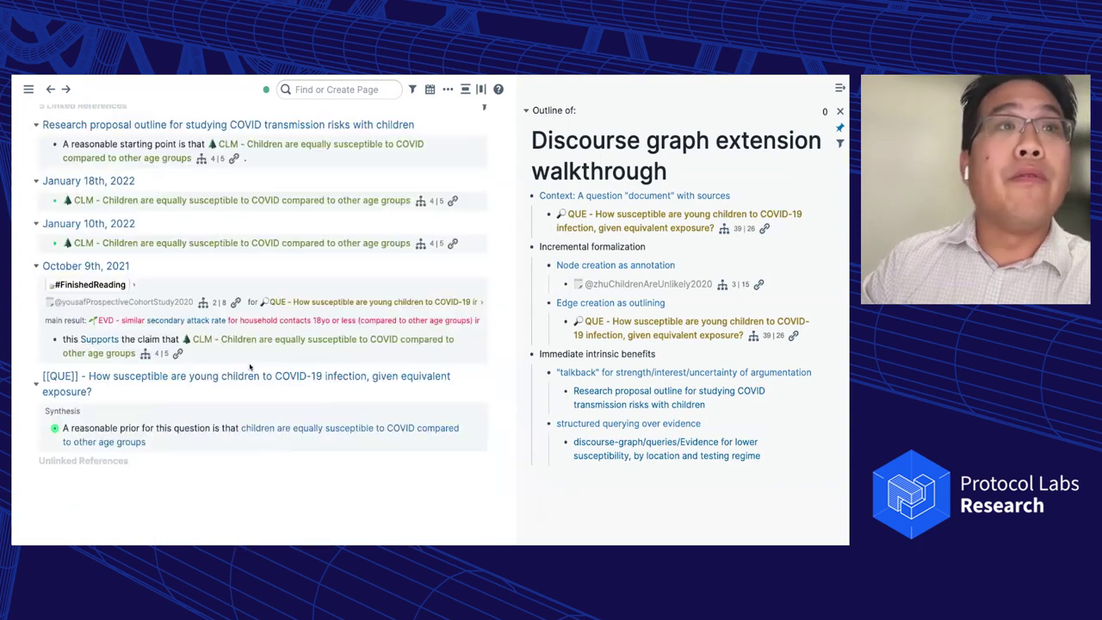
{"action": "left_click", "coordinate": [31, 257]}
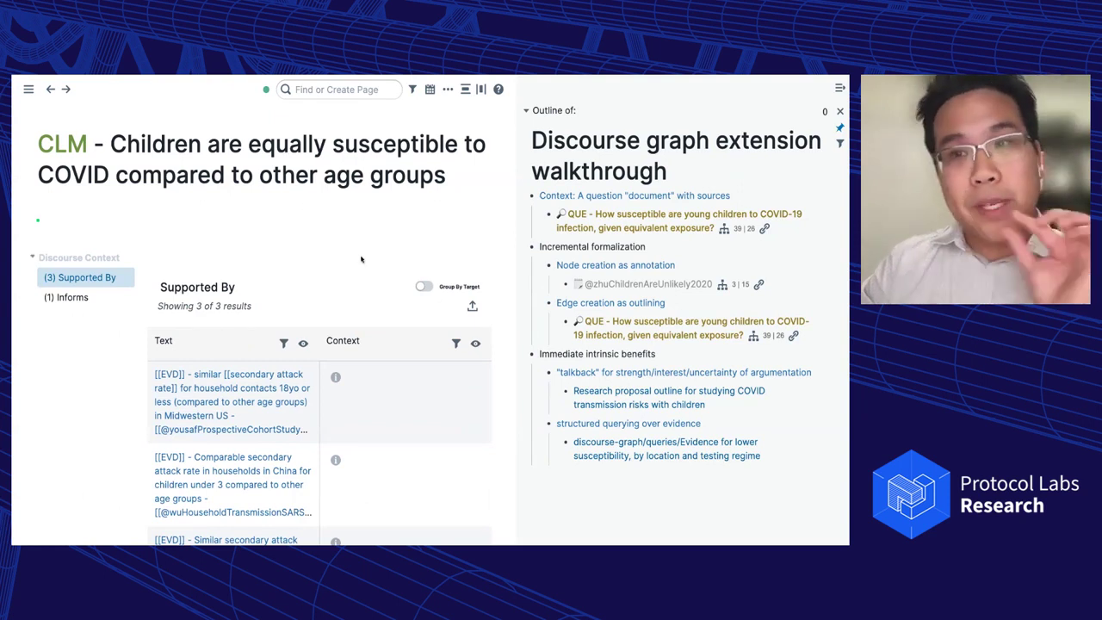
{"action": "scroll", "coordinate": [344, 244], "scroll_direction": "down", "scroll_amount": 1}
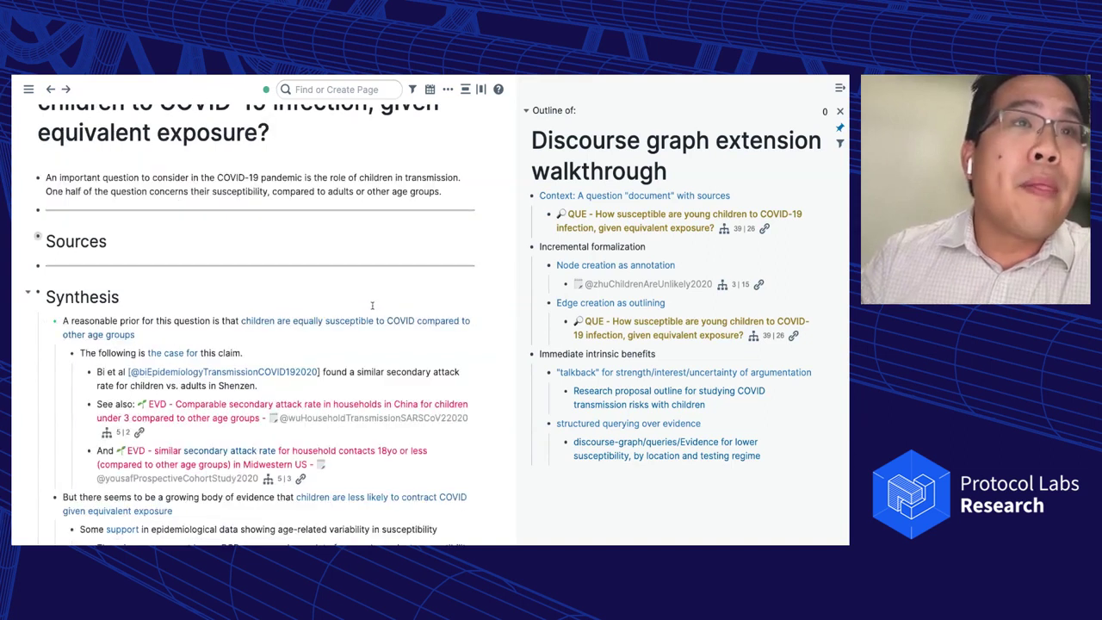
Step: Open the Script - Discourse graph extension walkthrough page through its talkback outline entry
{"action": "scroll", "coordinate": [372, 298], "scroll_direction": "down", "scroll_amount": 1}
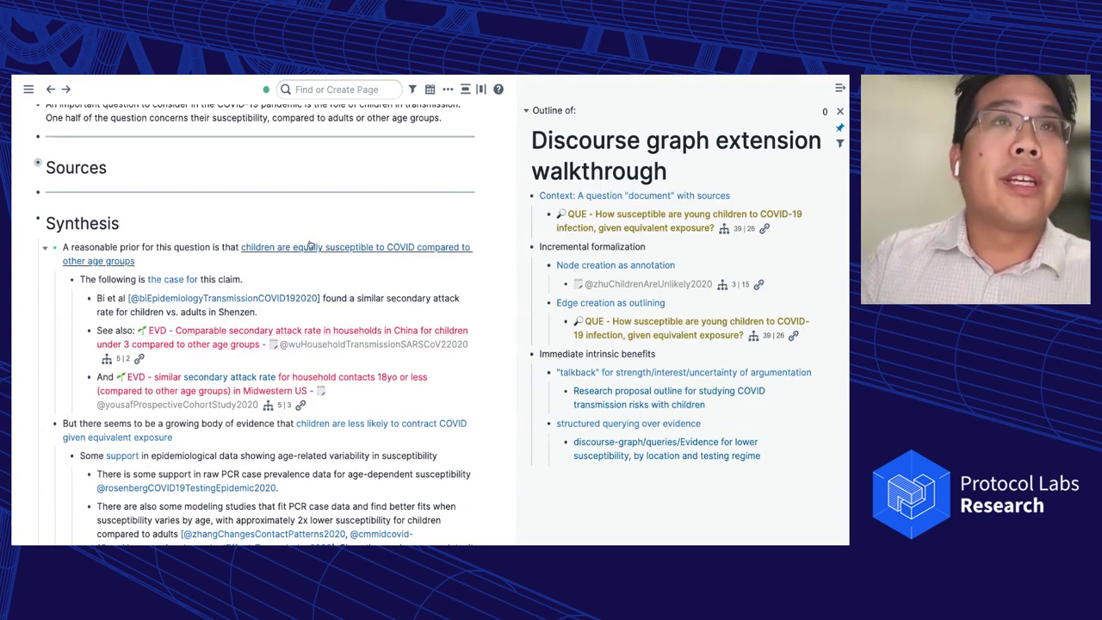
{"action": "scroll", "coordinate": [383, 393], "scroll_direction": "down", "scroll_amount": 3}
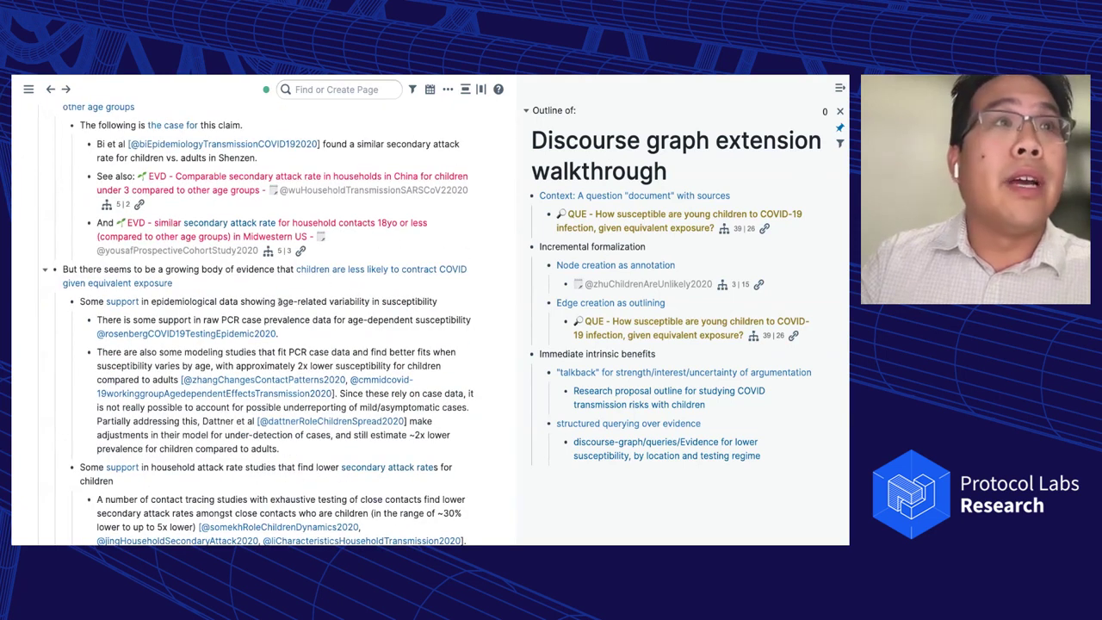
{"action": "scroll", "coordinate": [172, 345], "scroll_direction": "down", "scroll_amount": 1}
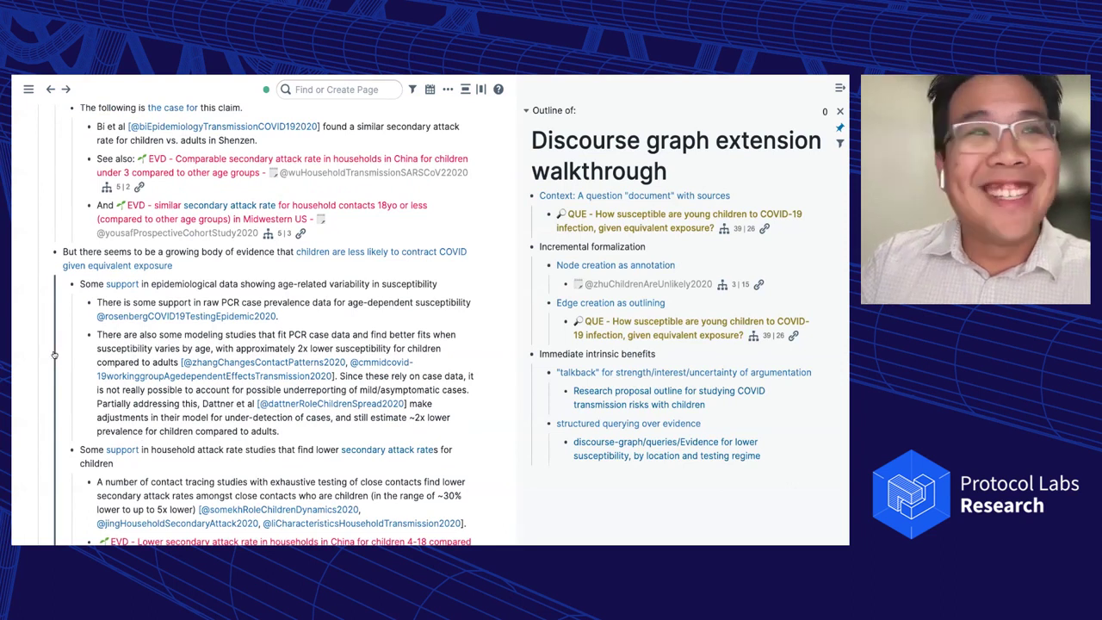
{"action": "scroll", "coordinate": [54, 355], "scroll_direction": "down", "scroll_amount": 3}
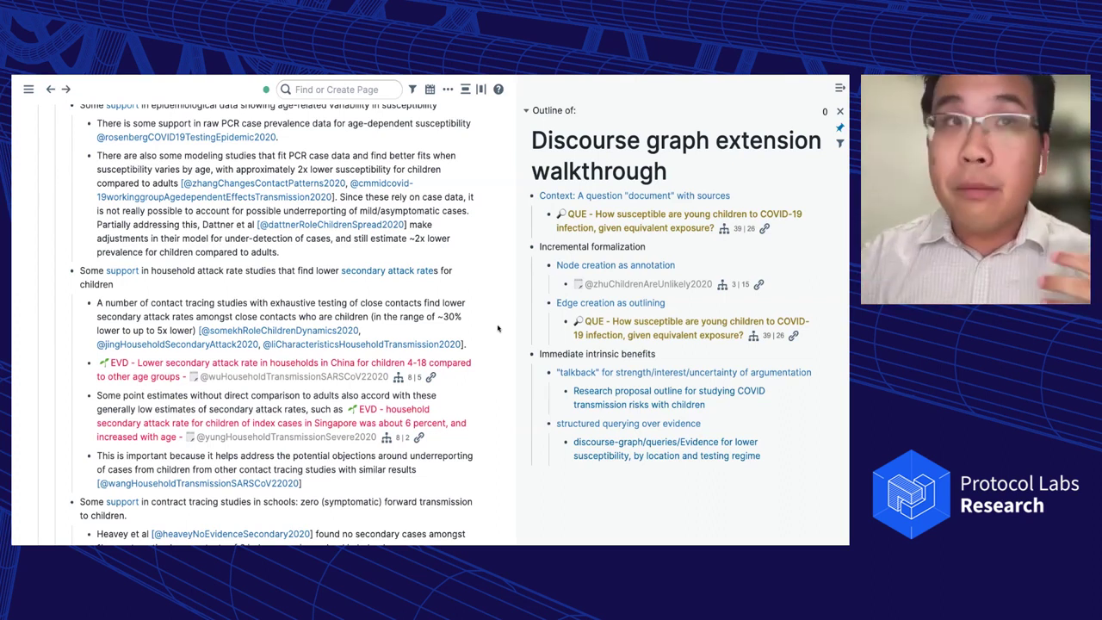
{"action": "scroll", "coordinate": [388, 318], "scroll_direction": "up", "scroll_amount": 5}
{"action": "scroll", "coordinate": [250, 293], "scroll_direction": "down", "scroll_amount": 3}
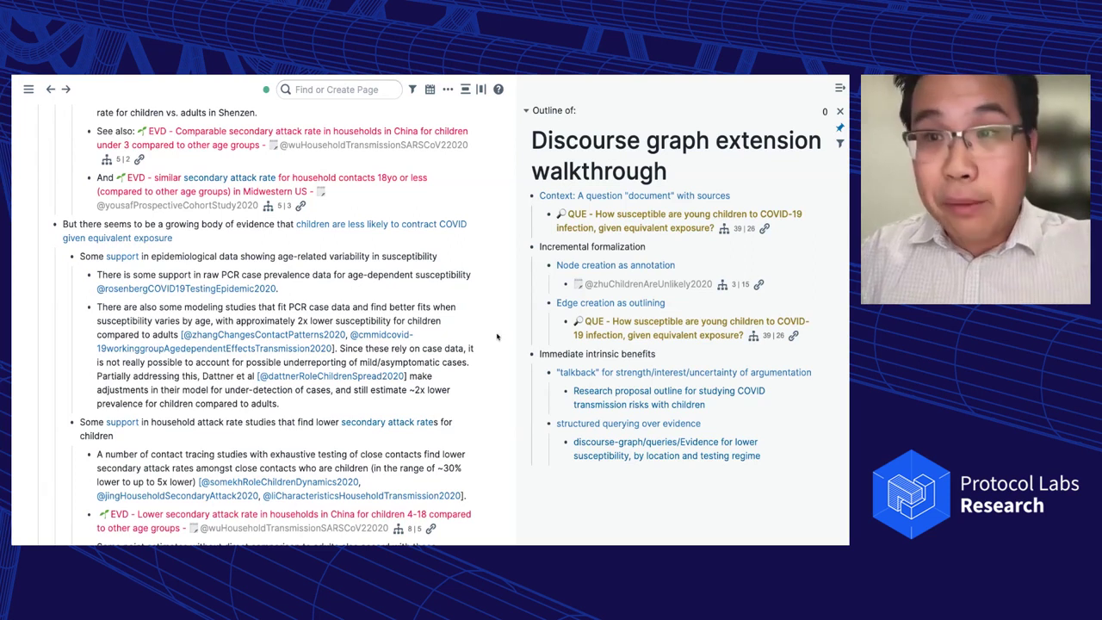
{"action": "left_click", "coordinate": [654, 372]}
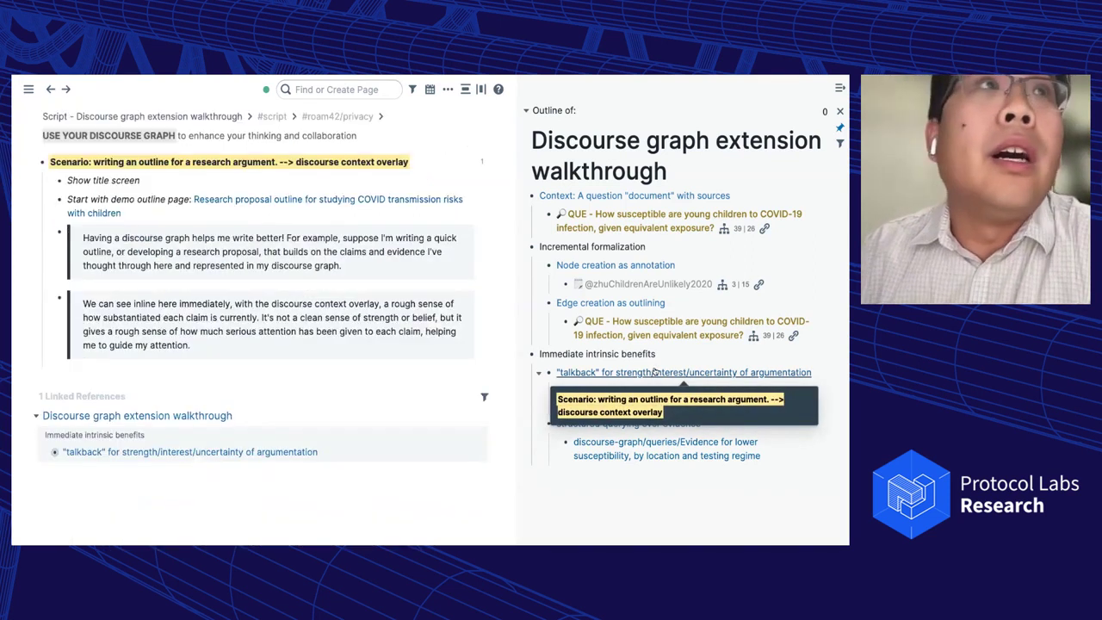
Step: Open the Research proposal outline and review the Supported By and Informs results for its CLM claims
{"action": "left_click", "coordinate": [676, 391]}
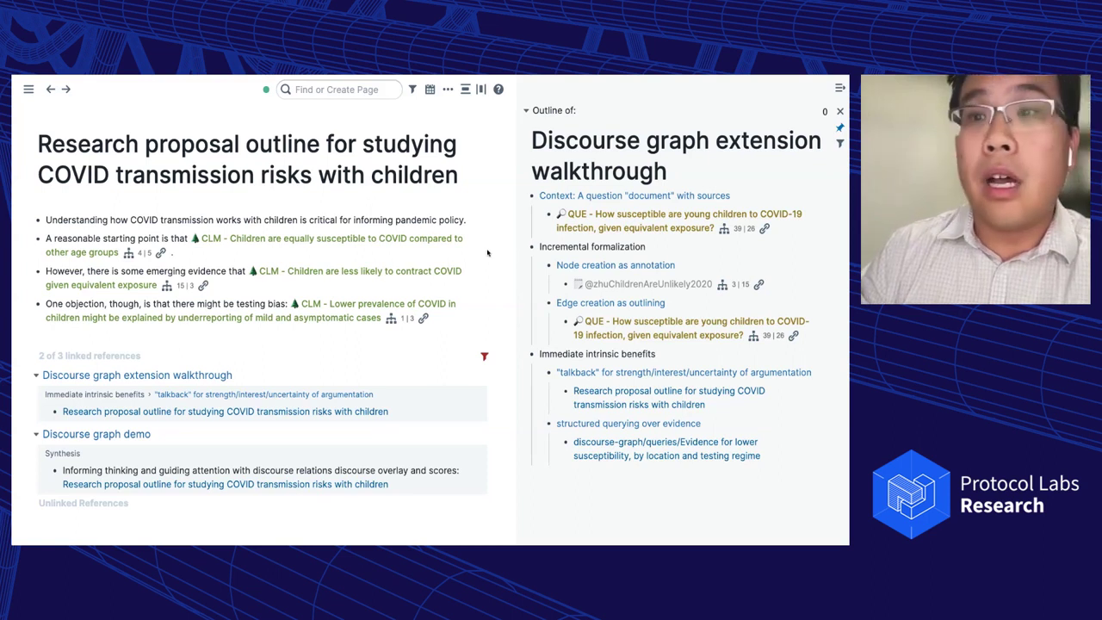
{"action": "left_click", "coordinate": [137, 258]}
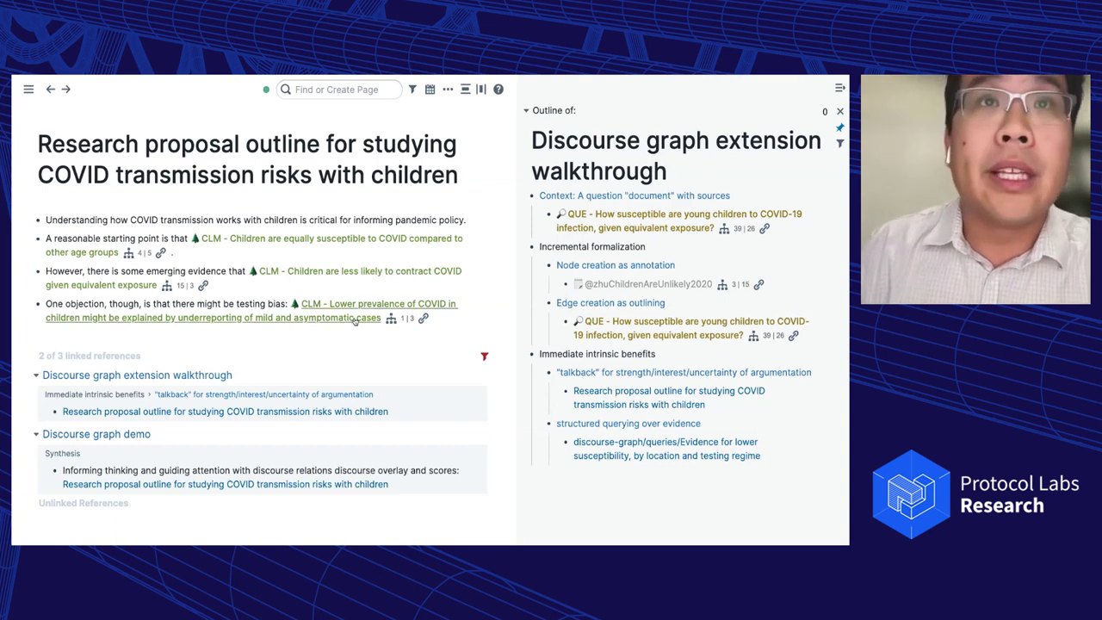
{"action": "left_click", "coordinate": [408, 319]}
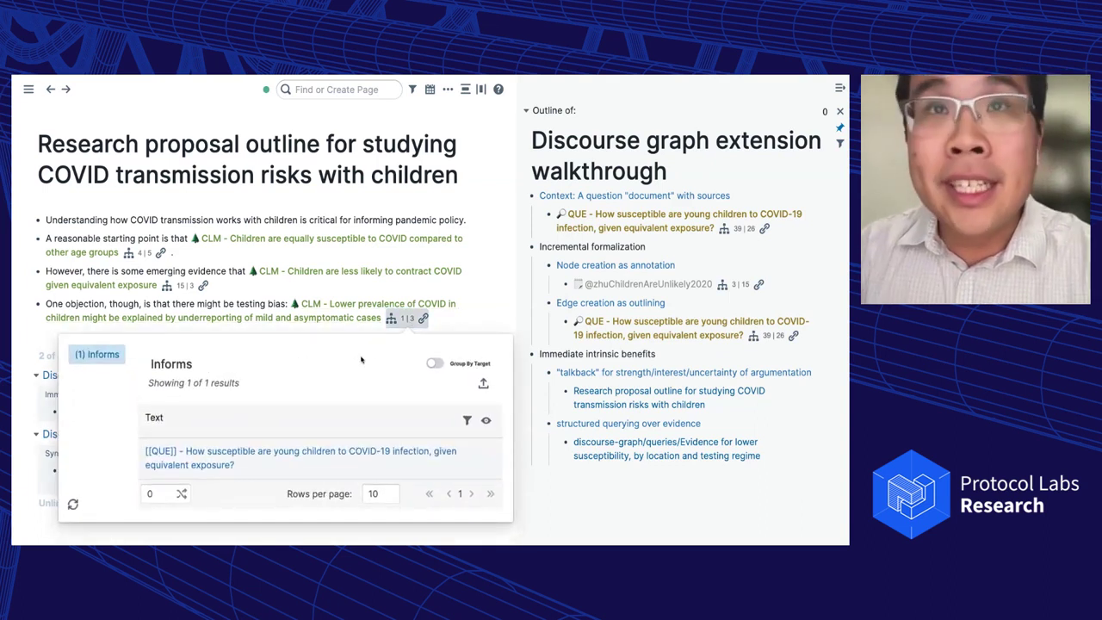
{"action": "left_click", "coordinate": [503, 303]}
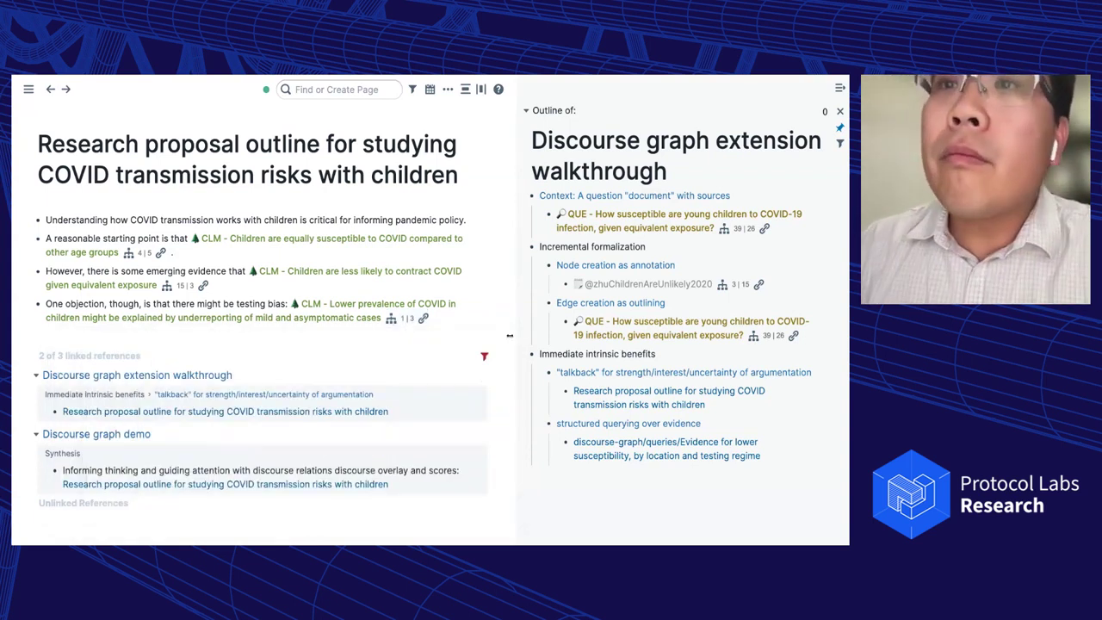
{"action": "left_click", "coordinate": [644, 460]}
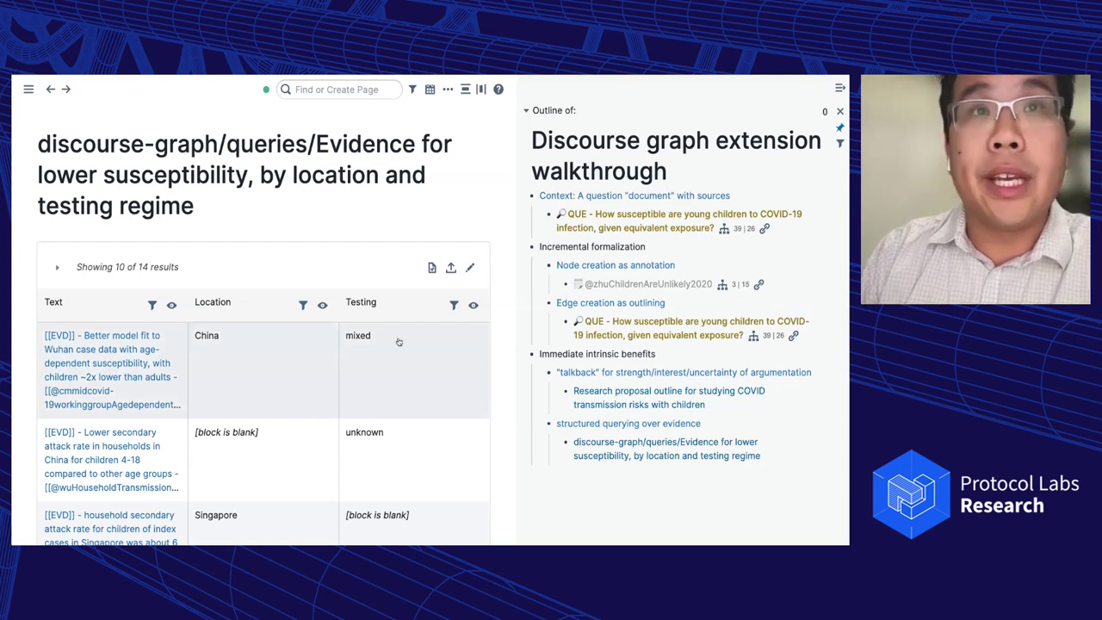
Step: Sort the evidence query table by Testing and filter it to exhaustive testing, leaving 1 of 14 results
{"action": "left_click", "coordinate": [408, 312]}
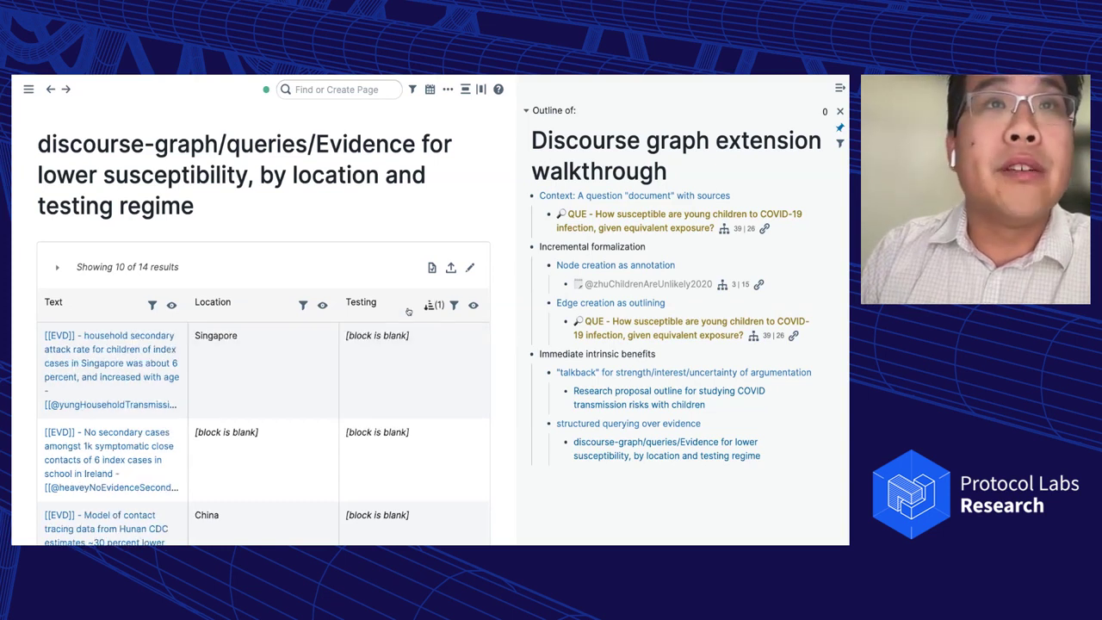
{"action": "left_click", "coordinate": [408, 312]}
{"action": "scroll", "coordinate": [410, 316], "scroll_direction": "down", "scroll_amount": 3}
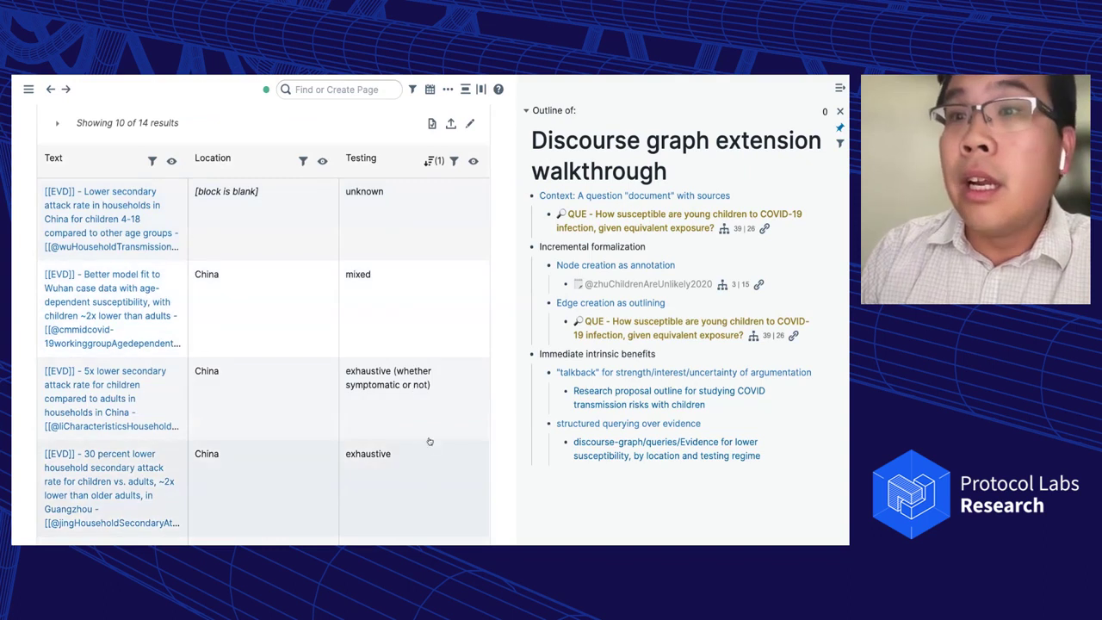
{"action": "scroll", "coordinate": [440, 352], "scroll_direction": "down", "scroll_amount": 1}
{"action": "scroll", "coordinate": [441, 352], "scroll_direction": "up", "scroll_amount": 3}
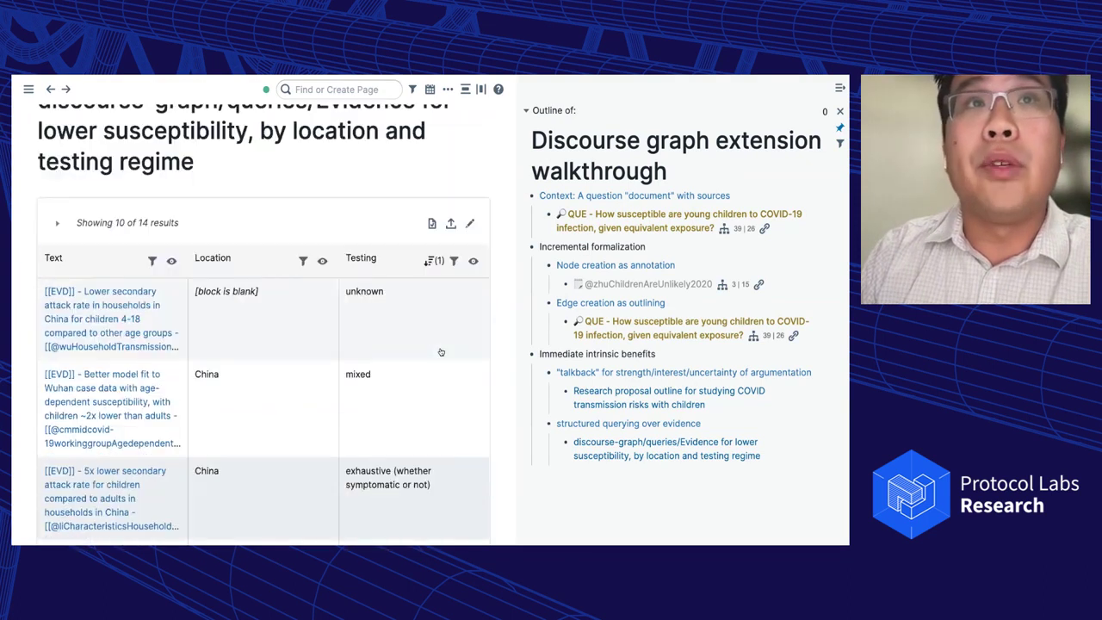
{"action": "scroll", "coordinate": [443, 358], "scroll_direction": "down", "scroll_amount": 4}
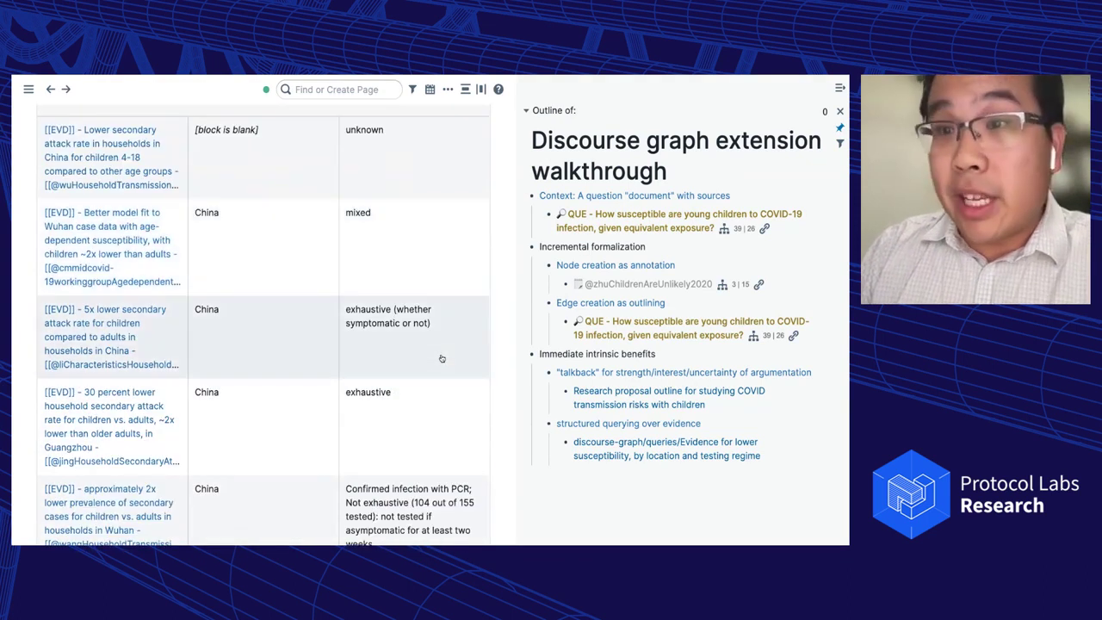
{"action": "scroll", "coordinate": [440, 358], "scroll_direction": "up", "scroll_amount": 3}
{"action": "scroll", "coordinate": [442, 360], "scroll_direction": "down", "scroll_amount": 2}
{"action": "scroll", "coordinate": [442, 361], "scroll_direction": "up", "scroll_amount": 2}
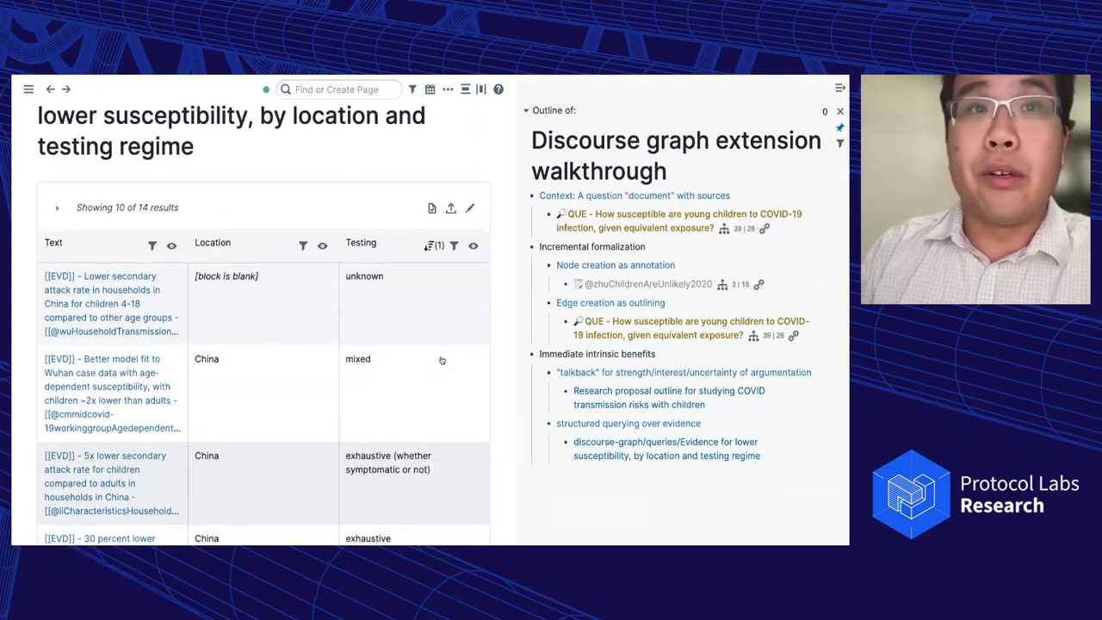
{"action": "left_click", "coordinate": [456, 247]}
{"action": "left_click", "coordinate": [226, 296]}
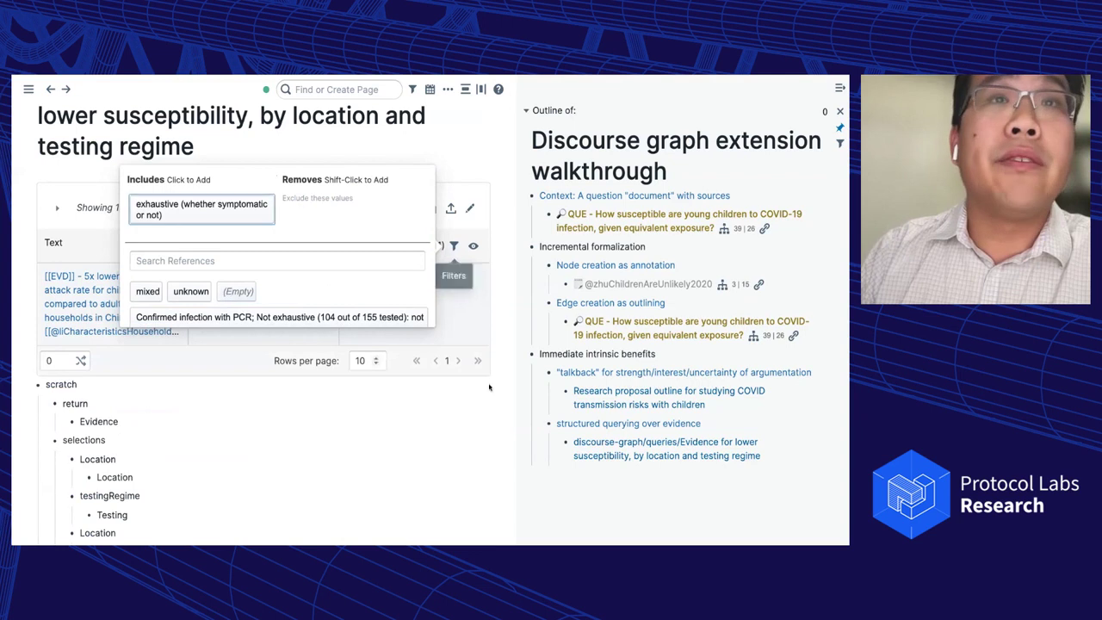
{"action": "left_click", "coordinate": [382, 349]}
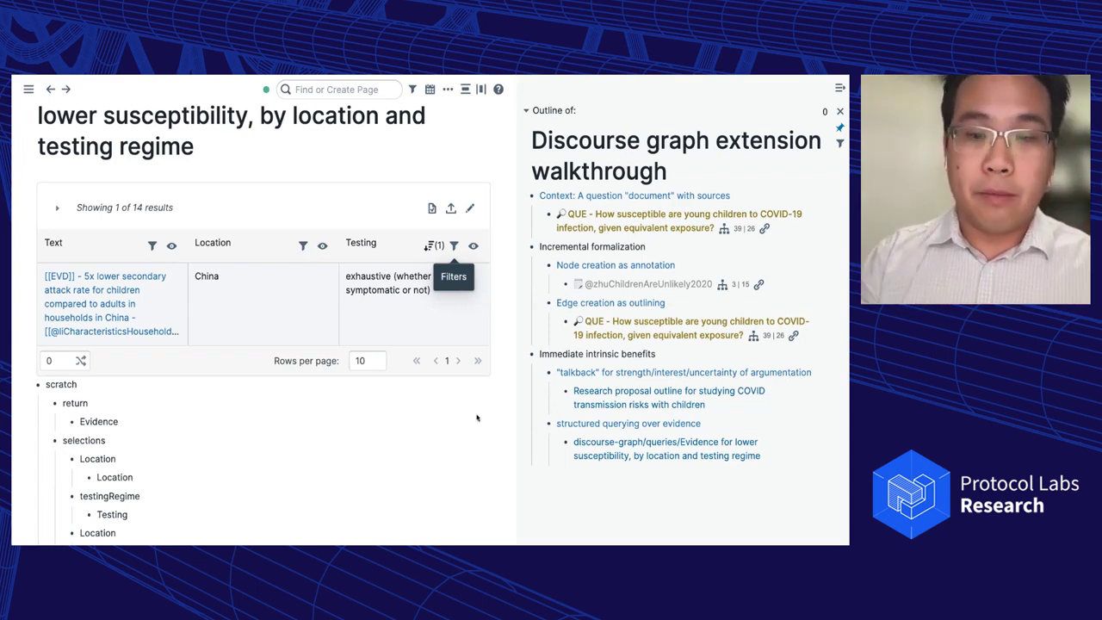
Step: Run the Export Discourse Graph command from the command palette
{"action": "key", "text": "ctrl+p"}
{"action": "type", "text": "export"}
{"action": "key", "text": "Down"}
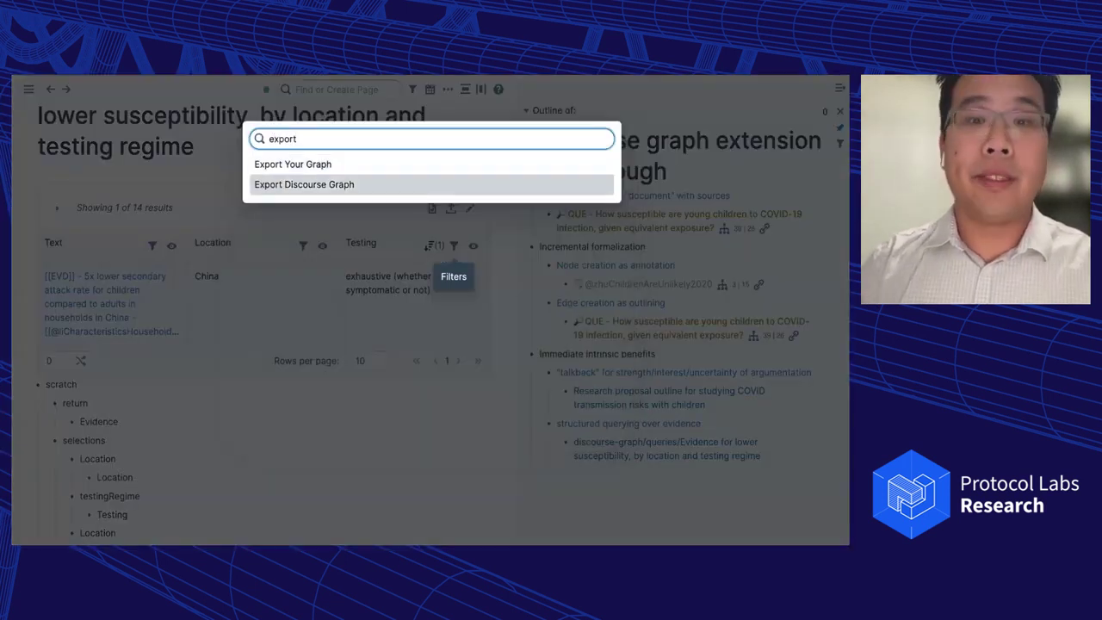
{"action": "key", "text": "Return"}
{"action": "scroll", "coordinate": [454, 248], "scroll_direction": "up", "scroll_amount": 1}
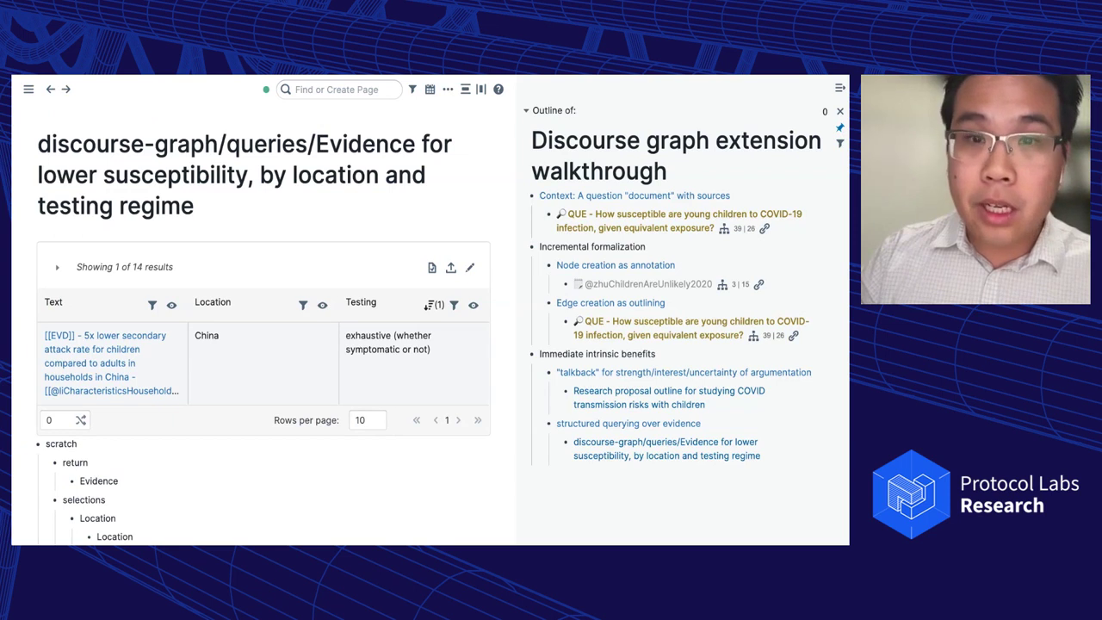